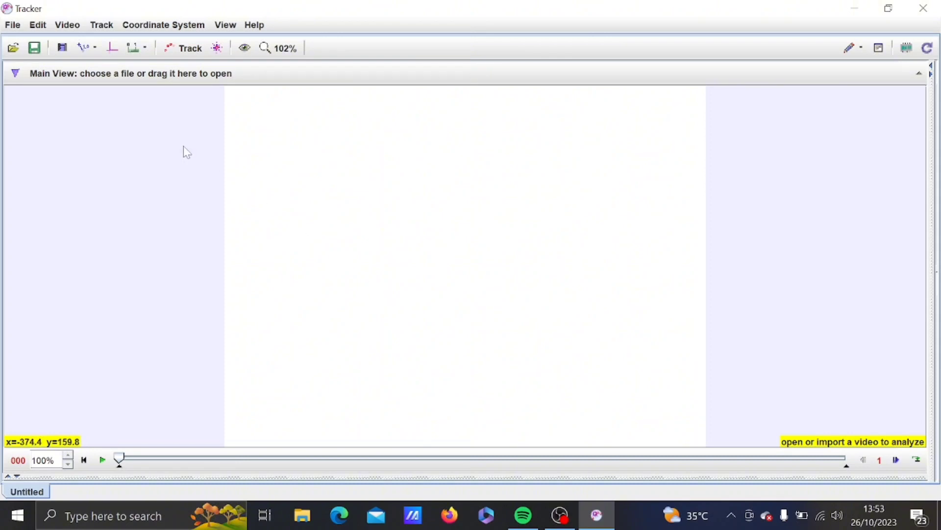
Open the video file video_2023-10-26_10-27-43.mp4 from the Downloads folder
click(14, 49)
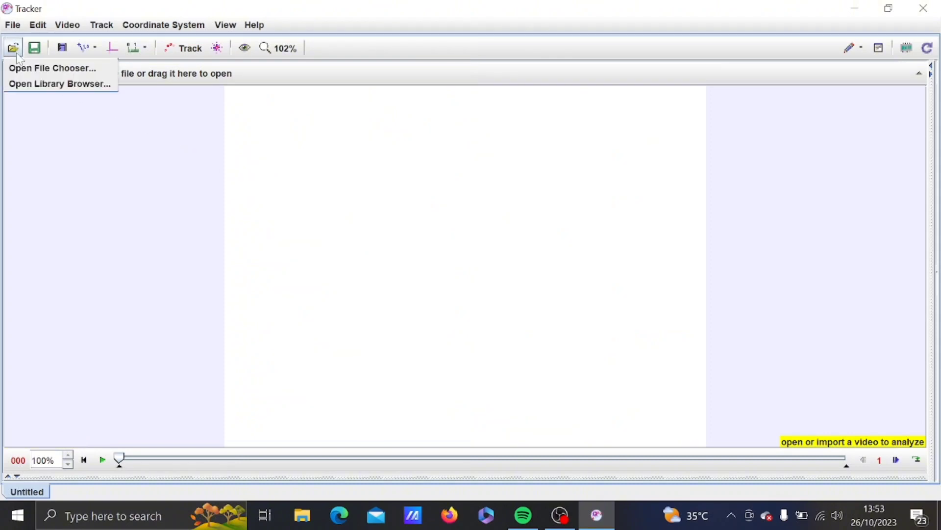
click(29, 70)
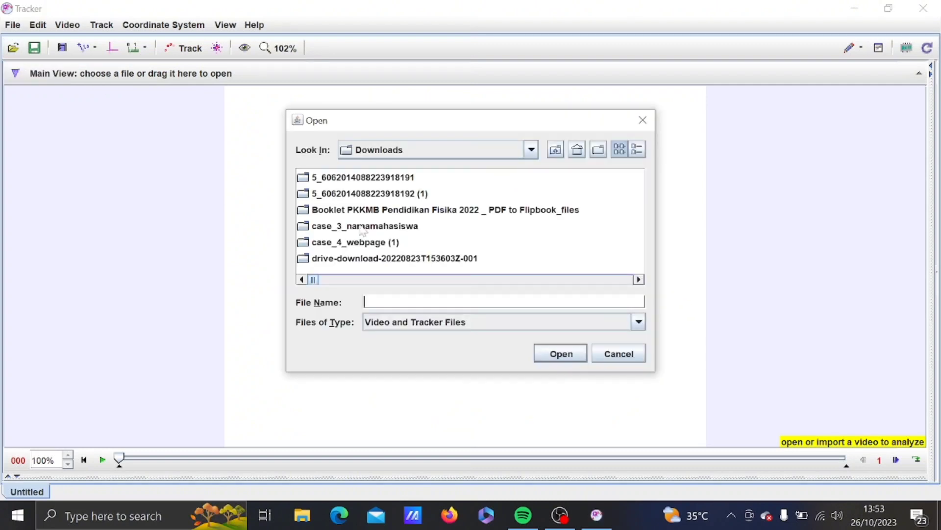
drag(638, 280, 638, 280)
click(639, 279)
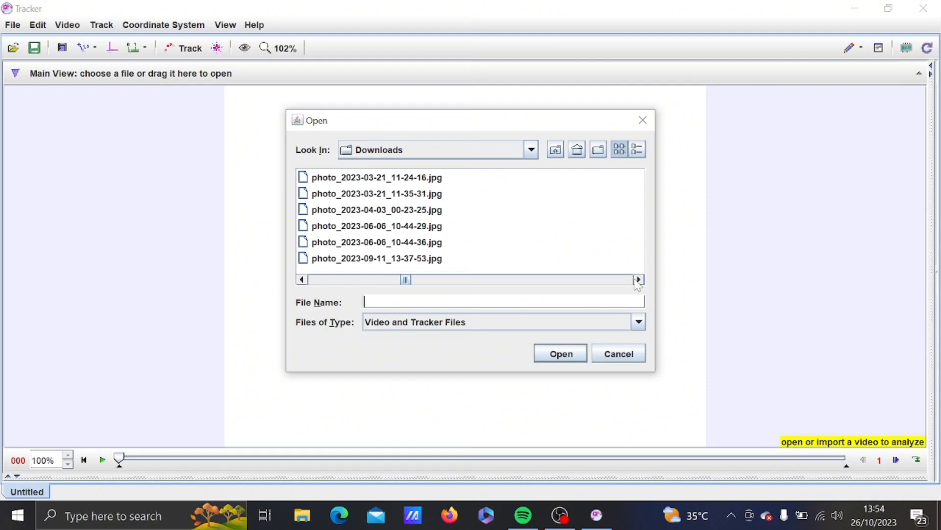
click(638, 280)
click(638, 279)
click(638, 280)
click(639, 279)
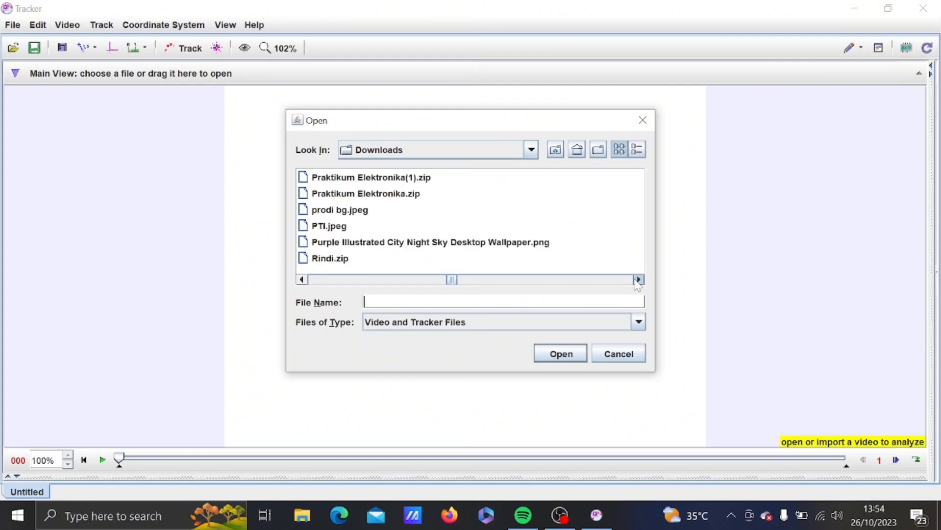
click(638, 280)
click(639, 280)
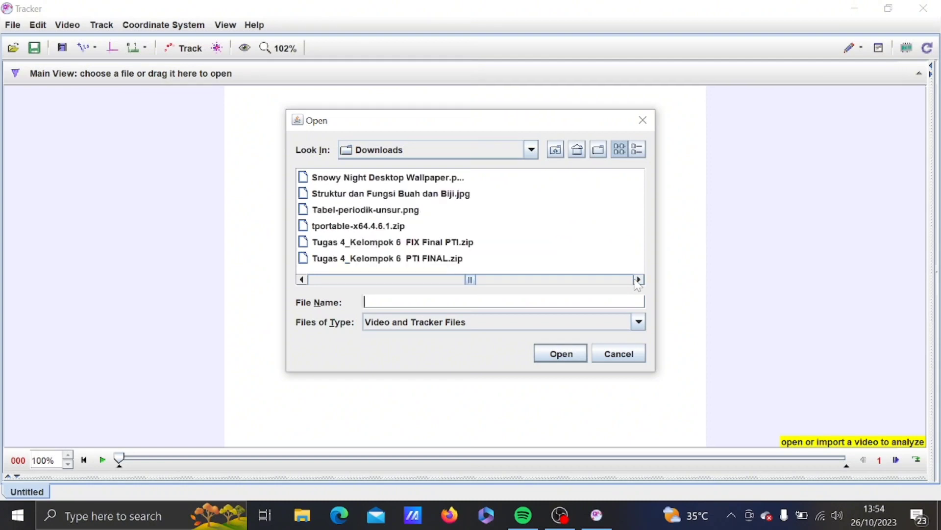
click(638, 279)
click(638, 279)
click(638, 280)
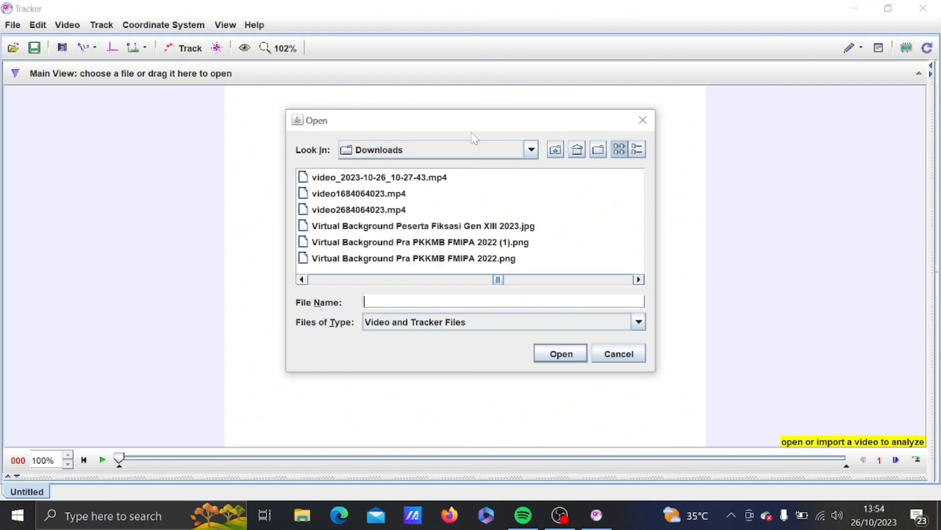
click(427, 178)
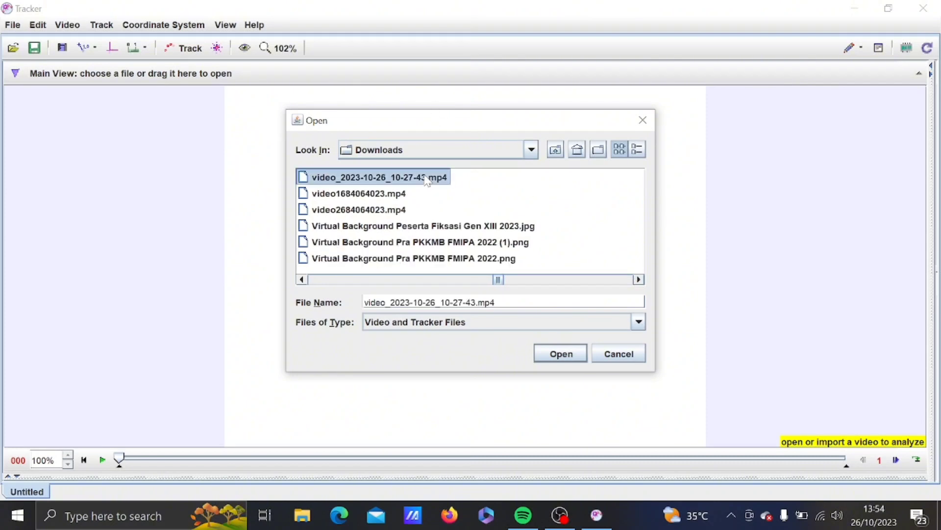
click(567, 353)
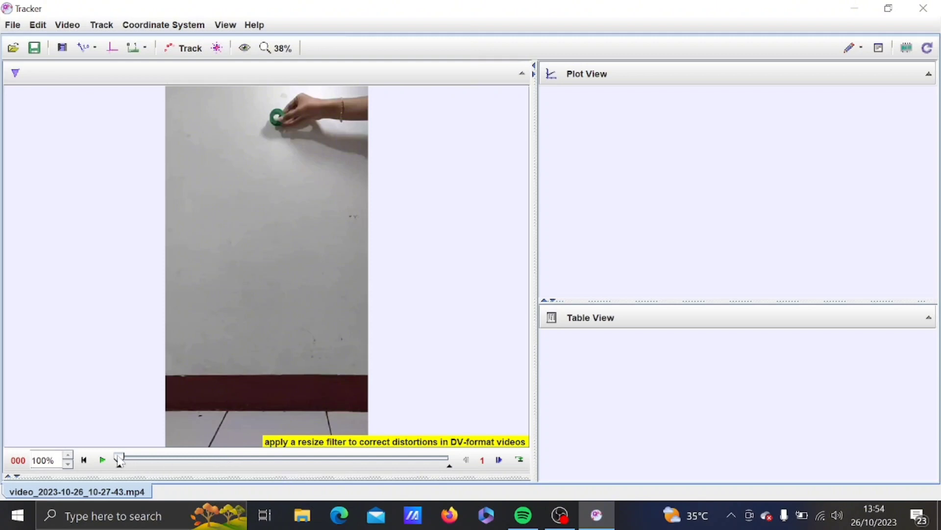
Trim the clip to start frame 58 and end frame 70, play it back, and accept its clip settings
drag(120, 460, 237, 460)
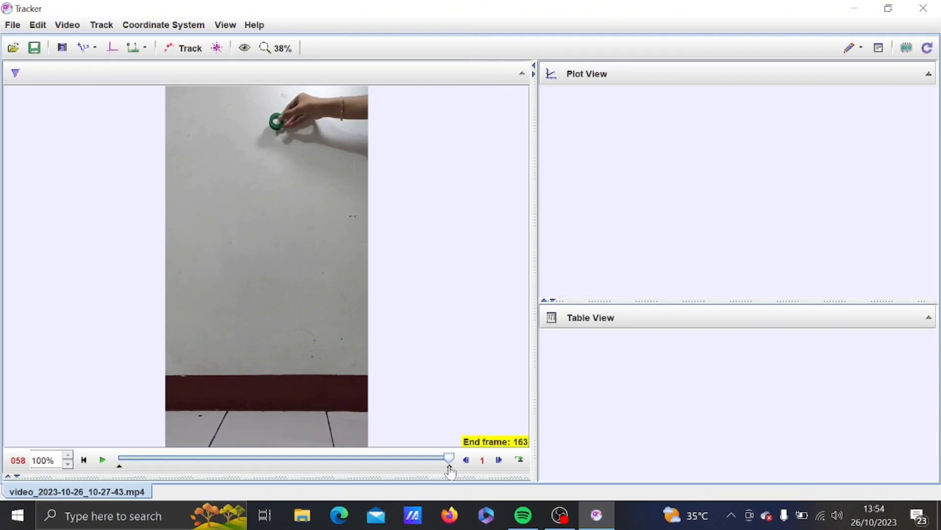
drag(451, 472, 263, 461)
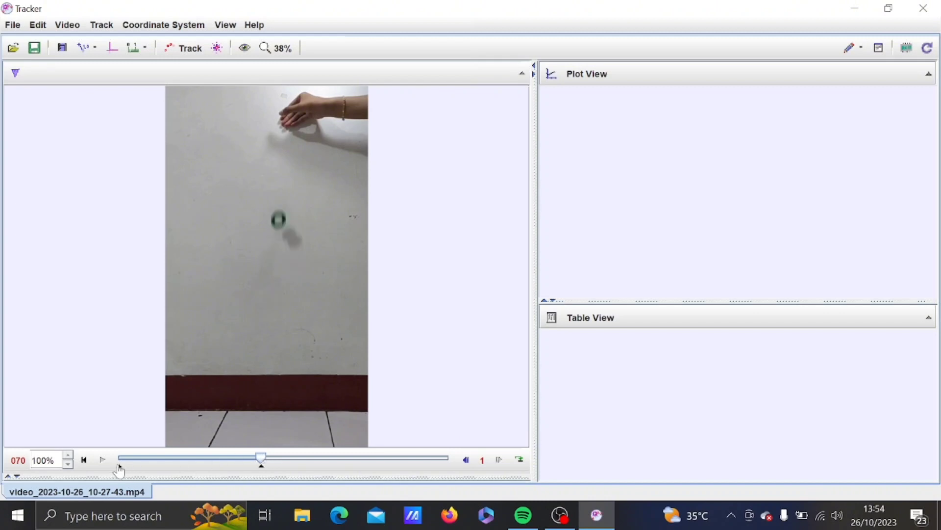
drag(119, 470, 237, 470)
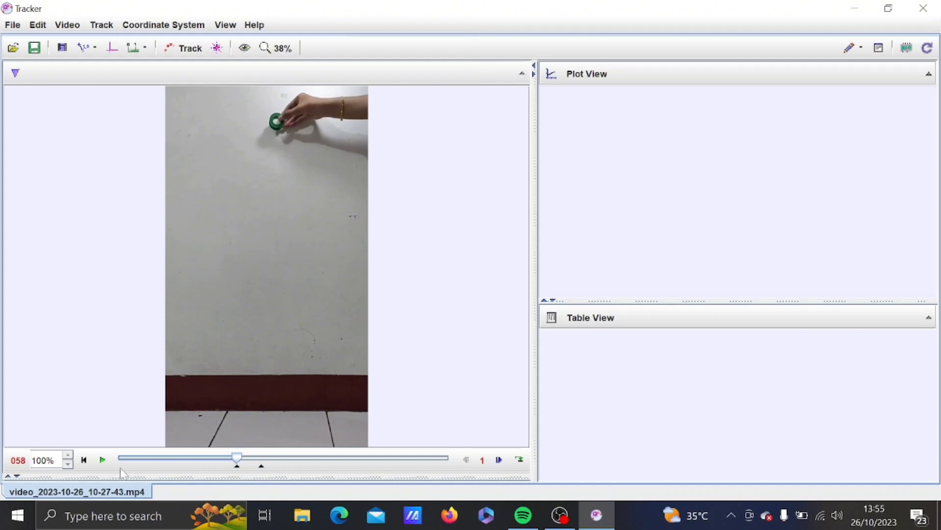
click(102, 460)
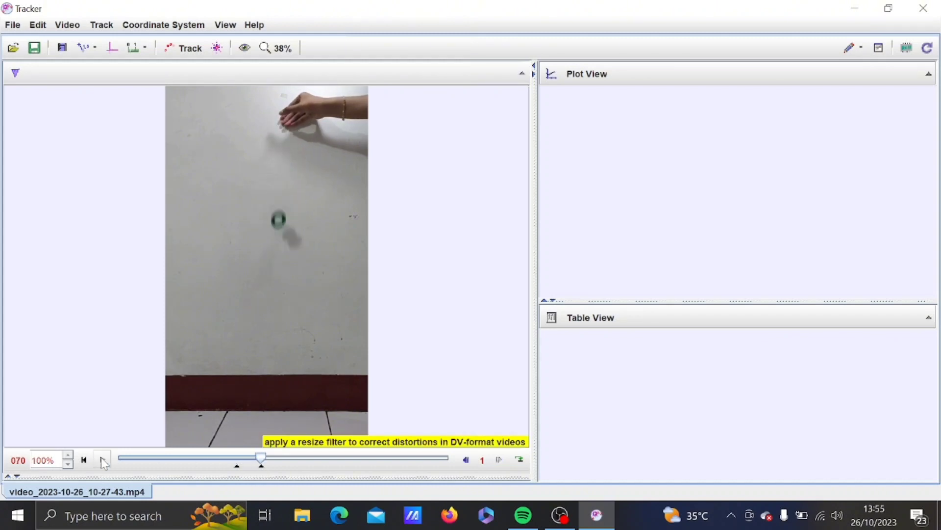
click(62, 48)
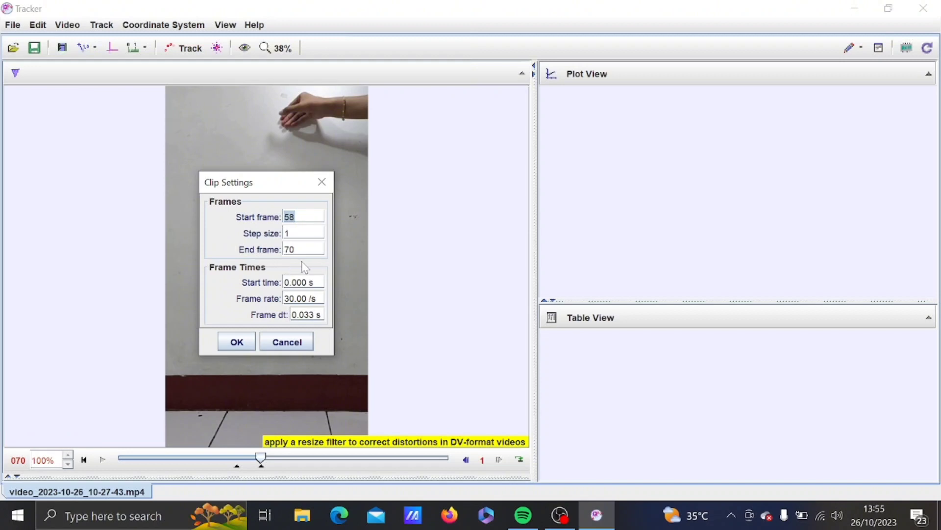
click(243, 343)
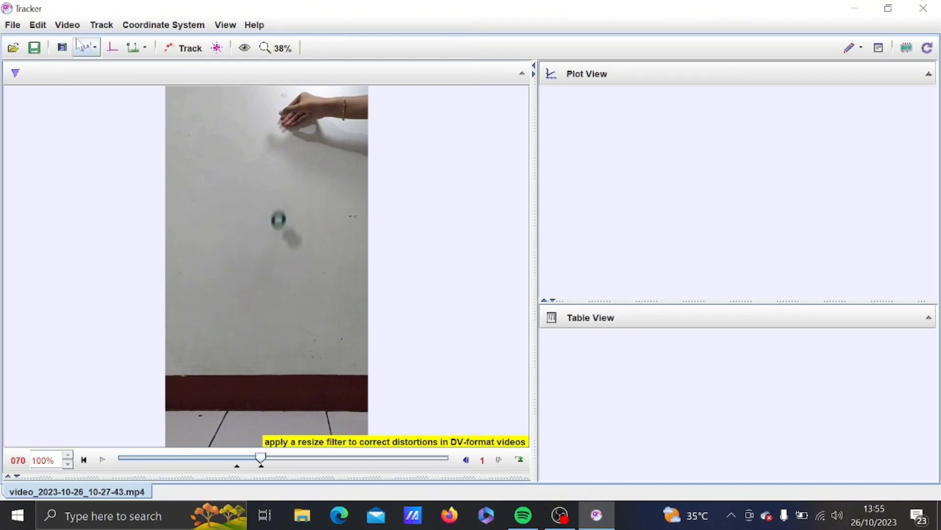
Create a calibration stick and place its first end on the hand-held green ring at frame 58
click(84, 49)
mouse_move(89, 70)
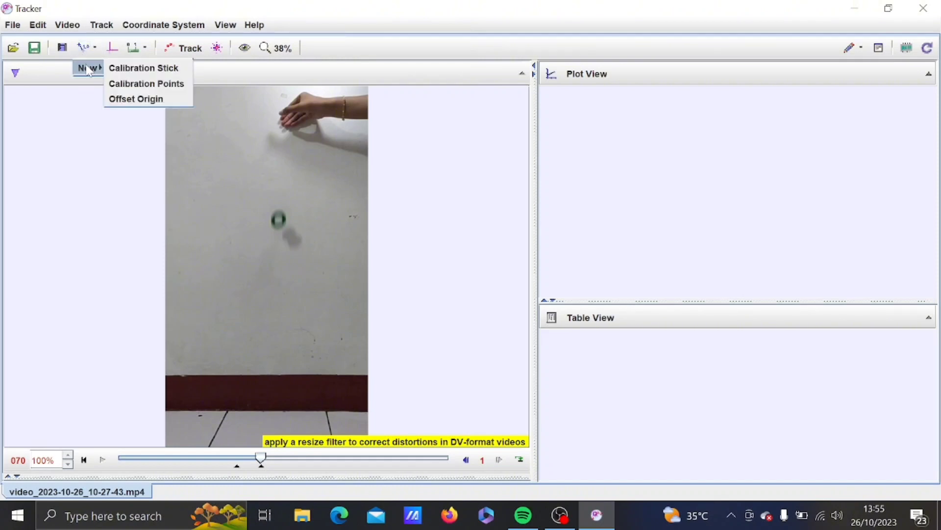
click(141, 68)
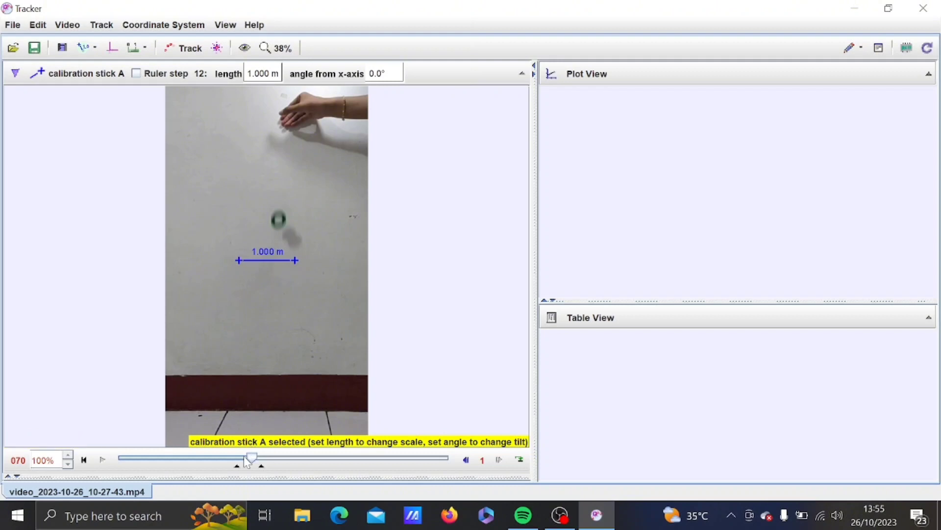
drag(247, 461, 237, 461)
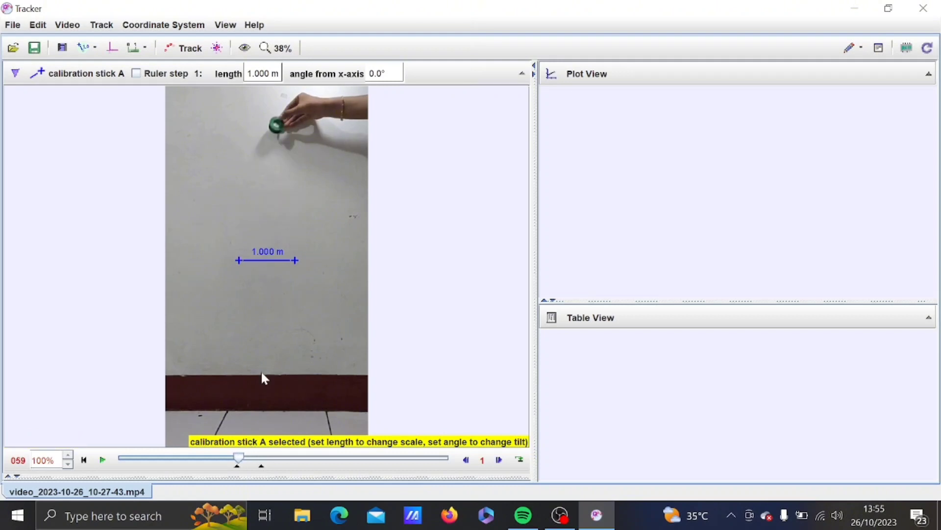
drag(238, 460, 237, 460)
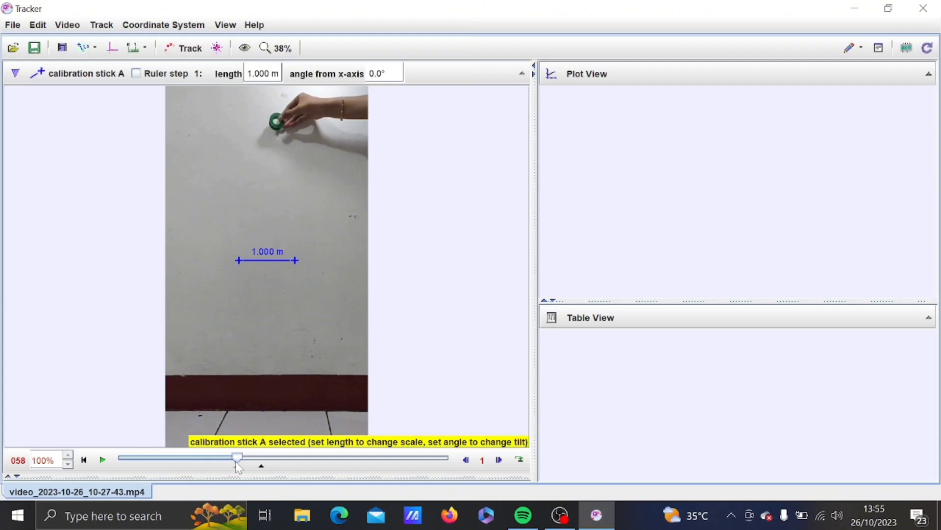
click(240, 264)
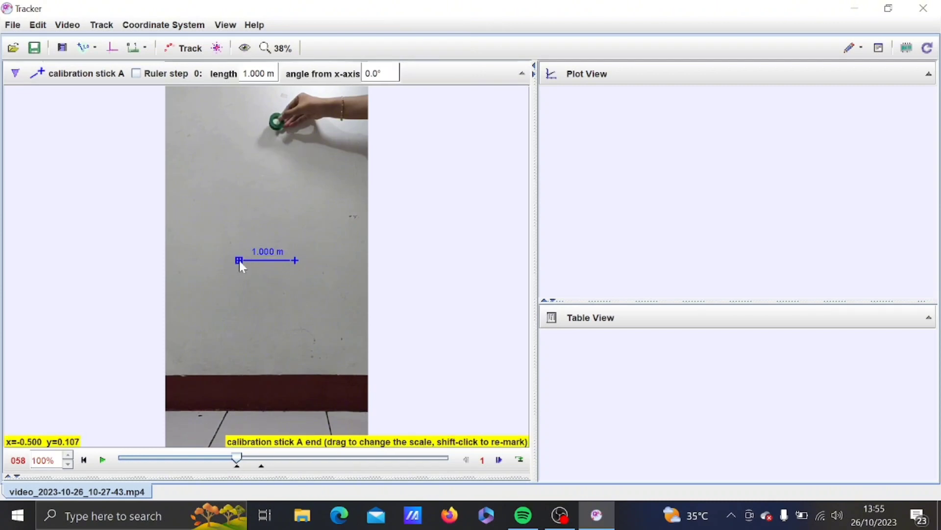
drag(239, 260, 275, 120)
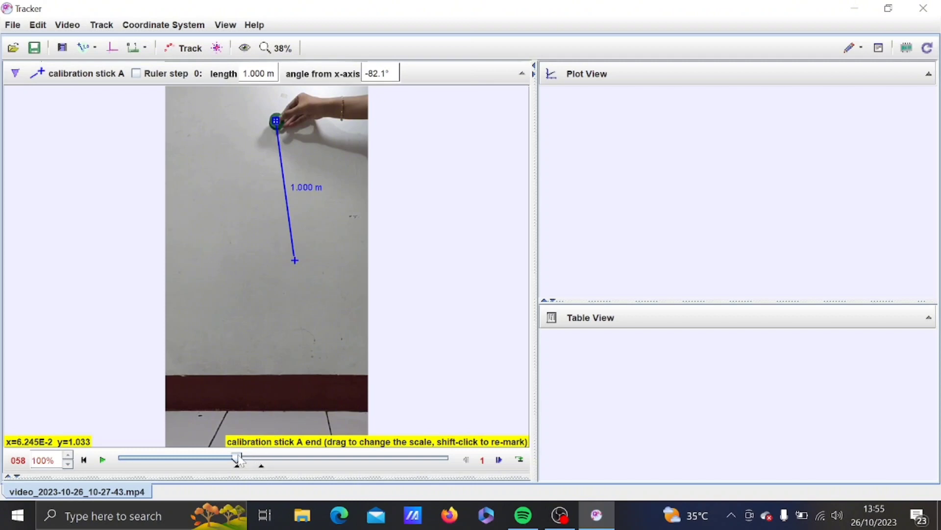
Move the calibration stick's other end onto the falling green ring at frame 70
drag(237, 458, 264, 459)
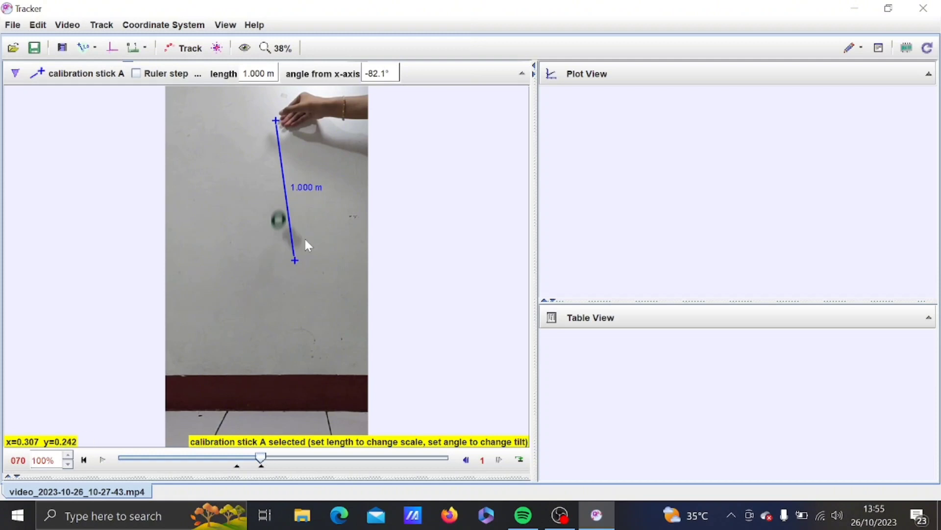
drag(295, 260, 280, 225)
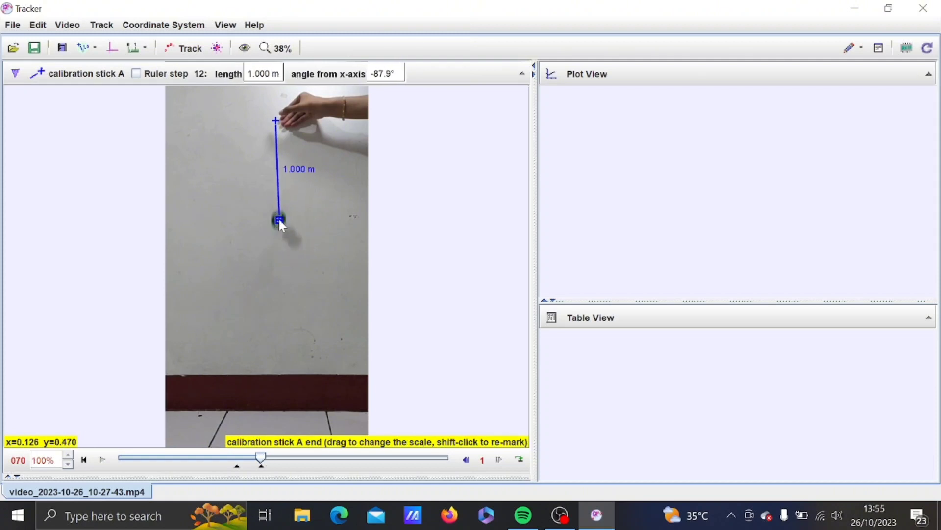
click(311, 271)
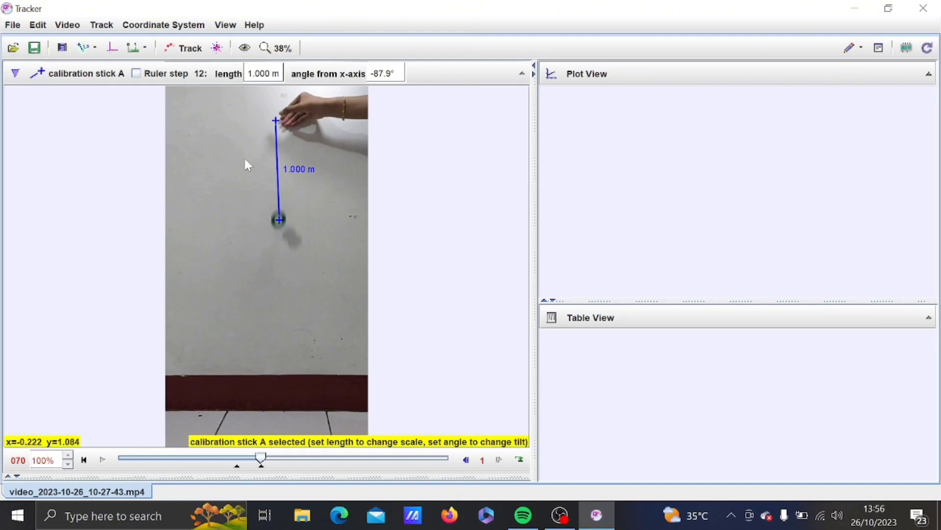
Bring the calibration stick closer to vertical and place the coordinate origin on its upper end, leaving the axes hidden
click(113, 49)
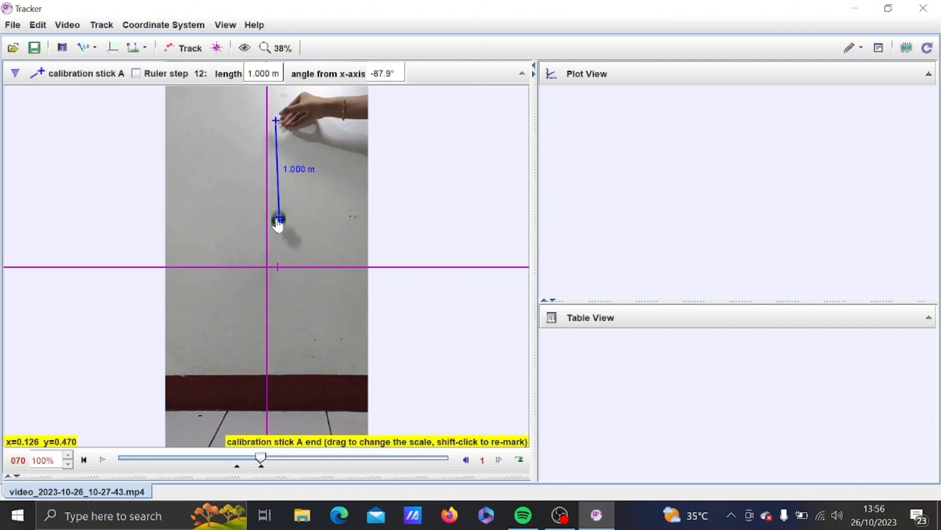
drag(279, 221, 278, 225)
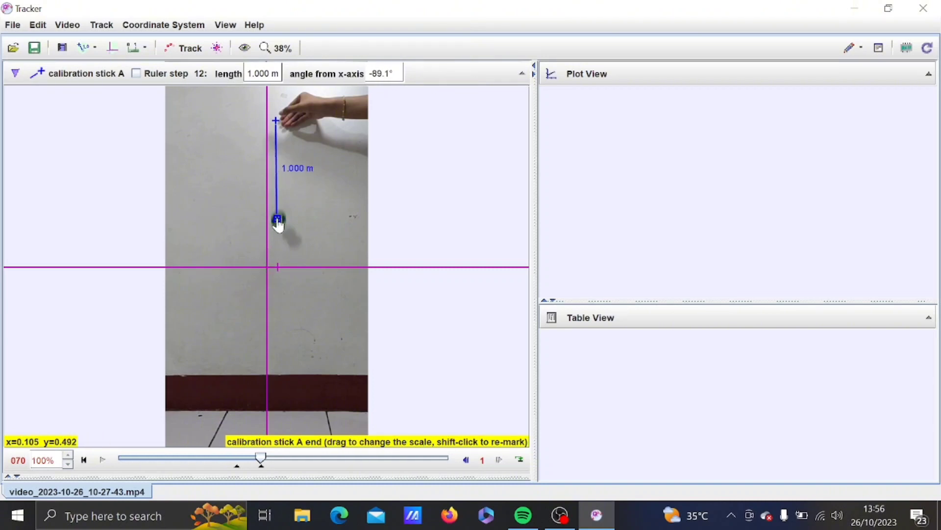
click(267, 267)
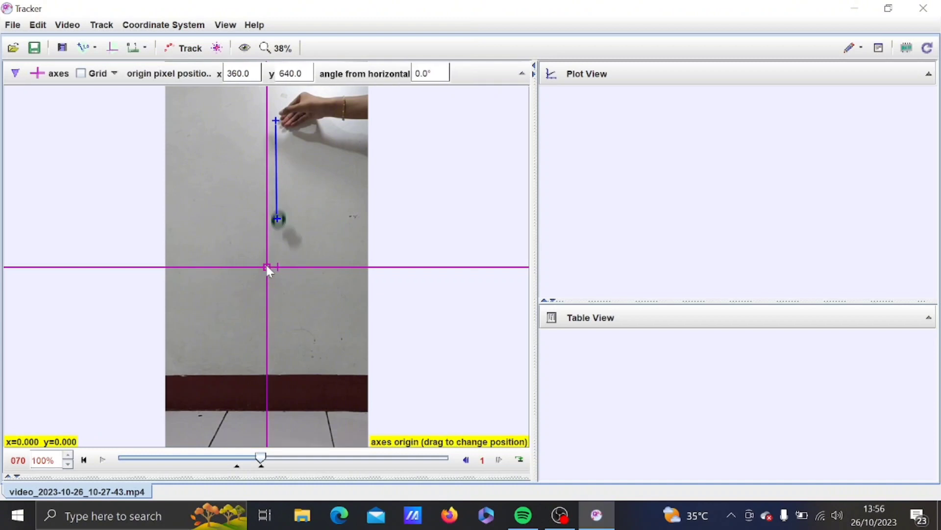
drag(267, 268, 276, 122)
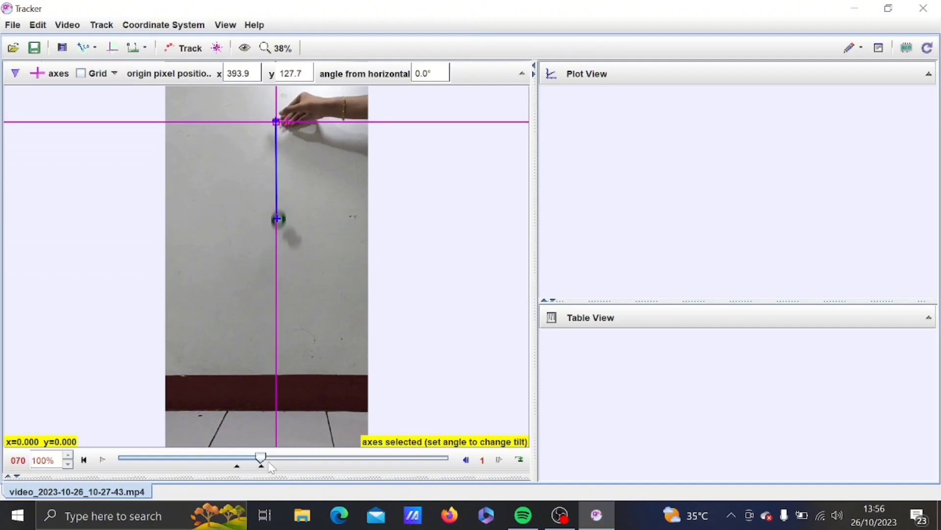
drag(260, 458, 240, 461)
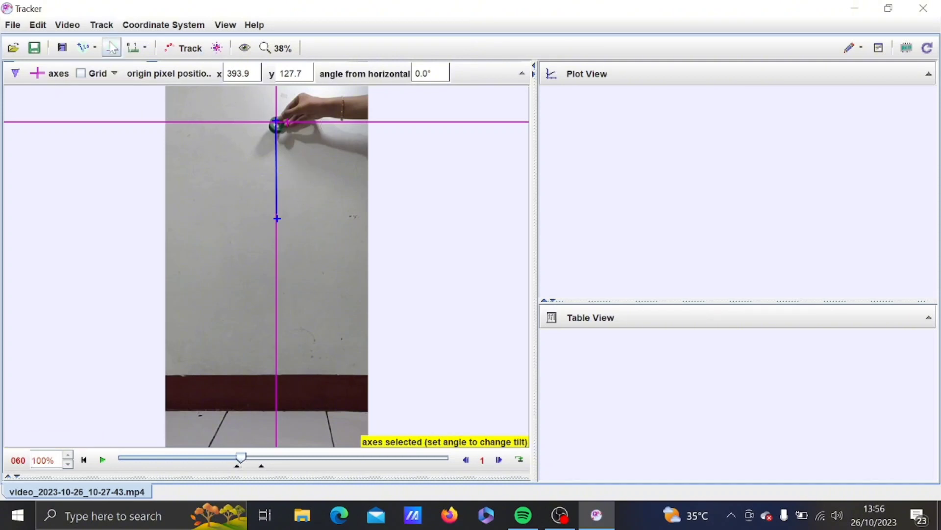
click(111, 48)
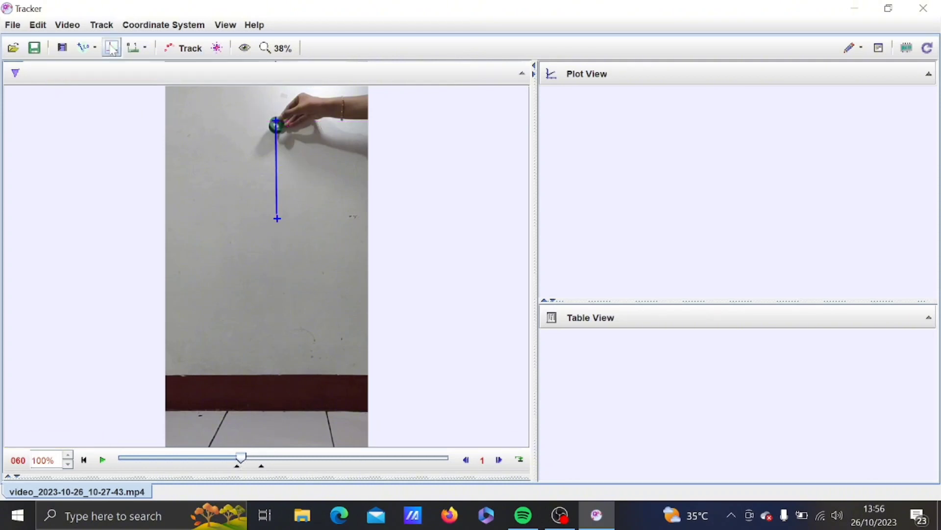
Create a point mass track and set an autotracker key frame on the green ring at frame 60
click(102, 25)
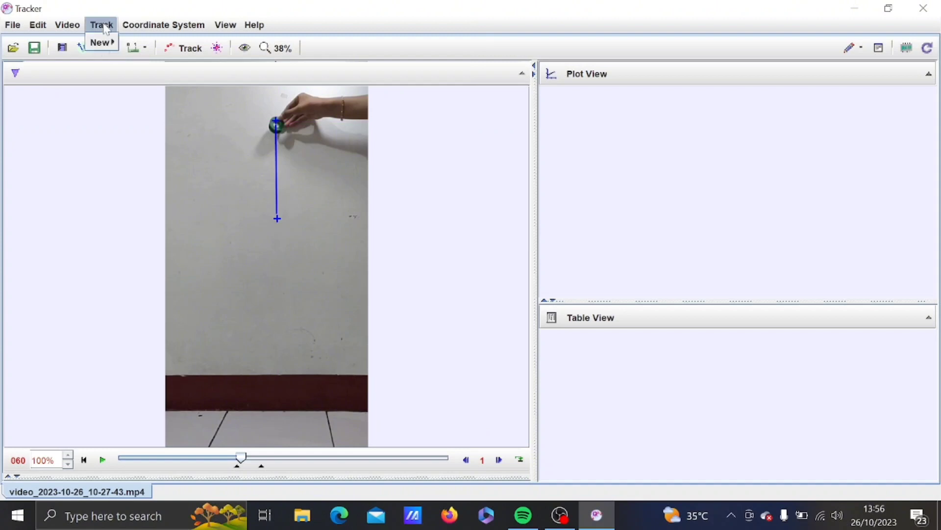
mouse_move(106, 53)
click(147, 43)
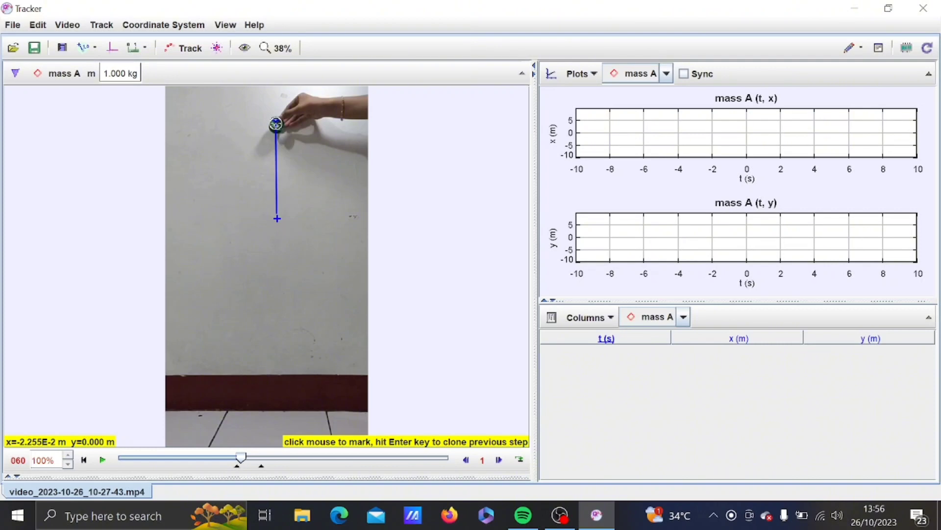
ctrl+shift+click(276, 124)
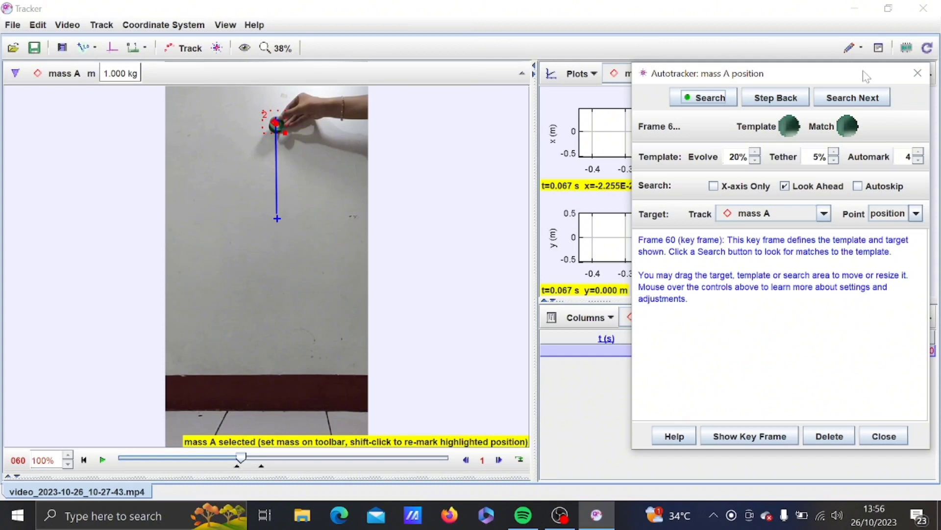
Define an autotracker key frame on the green ring at frame 58 and search the next frame for a match
drag(240, 458, 236, 460)
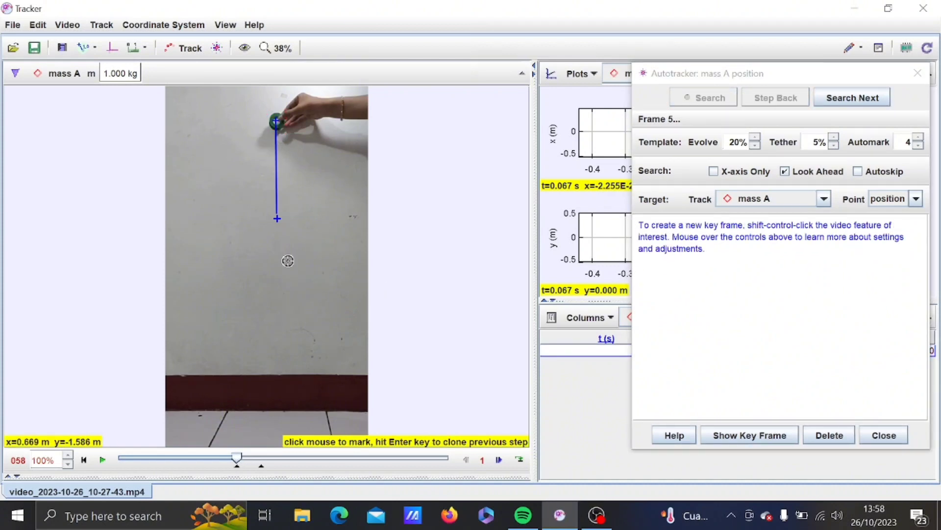
ctrl+shift+click(276, 120)
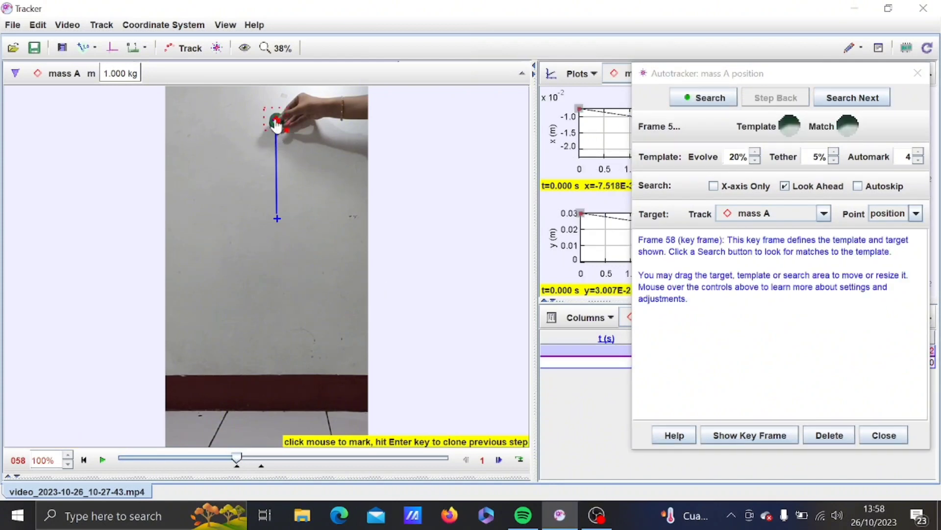
click(857, 97)
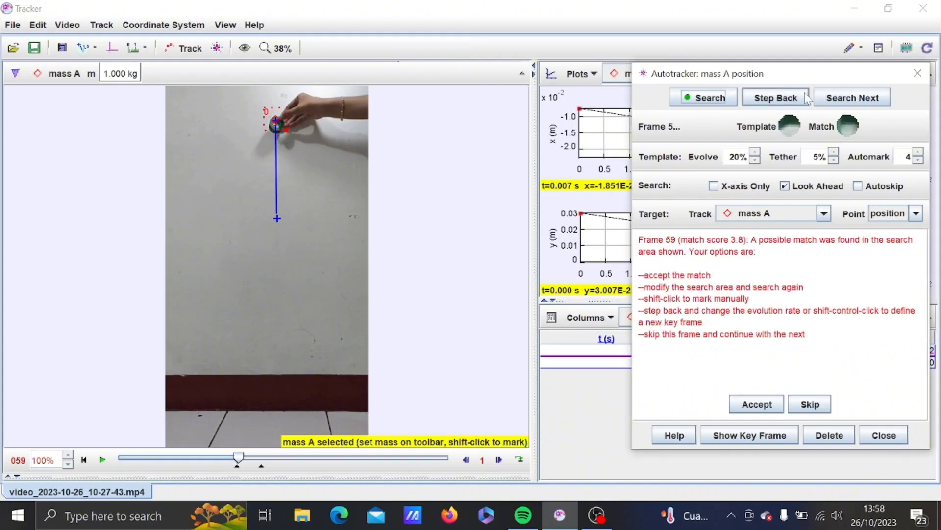
Redefine the autotracker key frame on the green ring at frame 58, try searching the next frame for a match, and step back
click(794, 98)
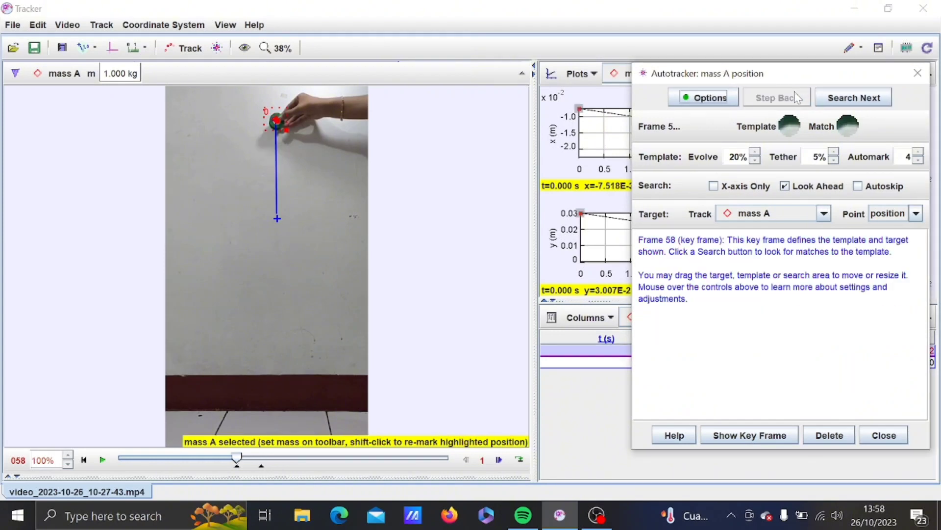
click(279, 123)
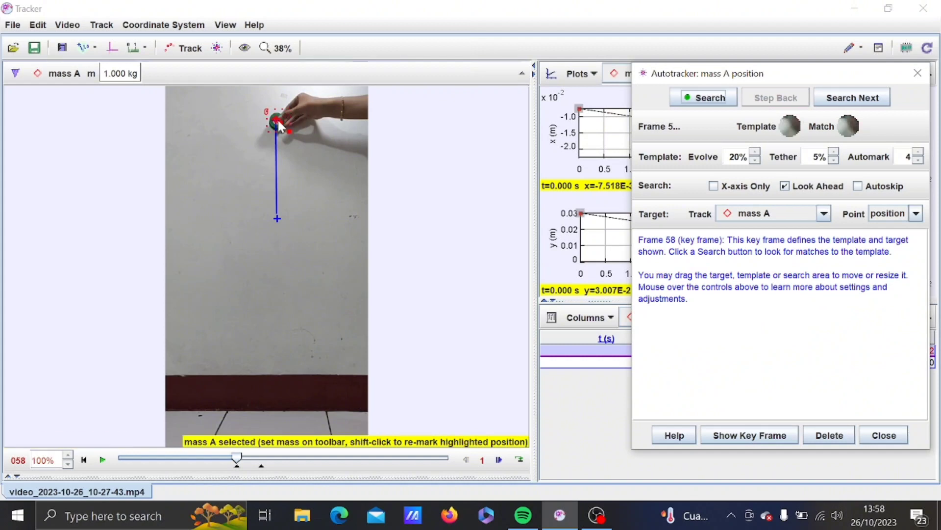
click(844, 101)
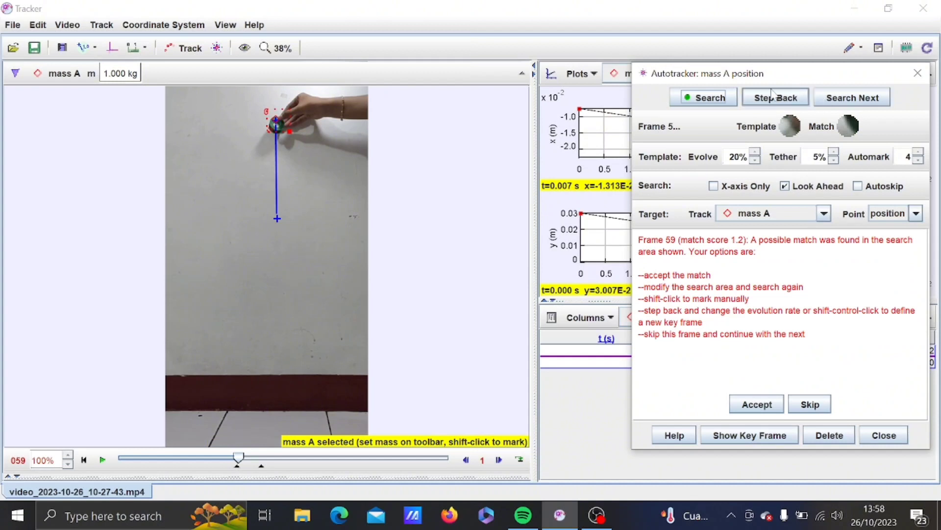
click(767, 103)
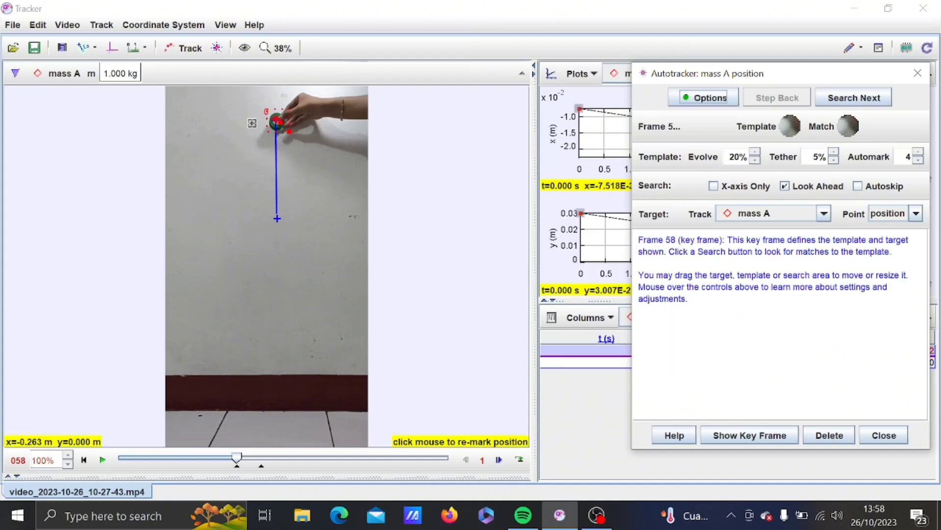
Manually mark mass A on the falling green ring in every frame from 58 to 69, and close the Autotracker
click(277, 123)
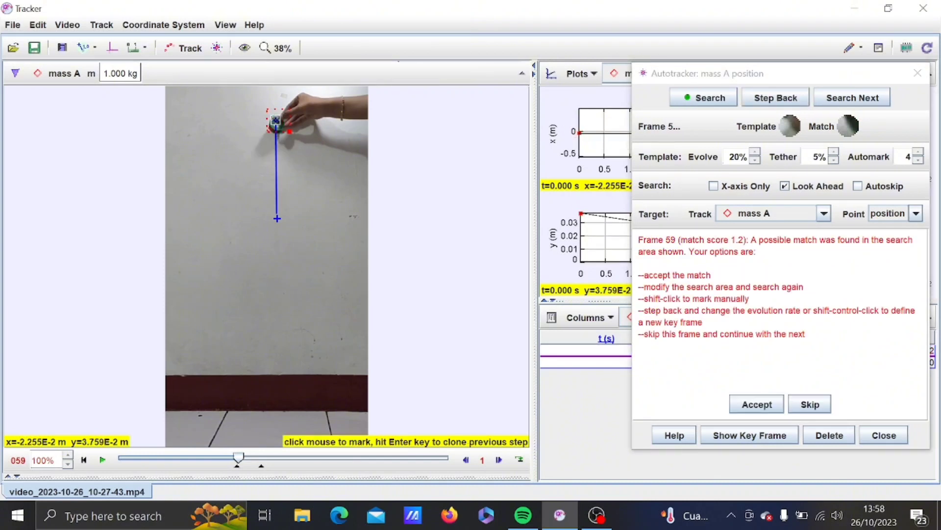
click(277, 129)
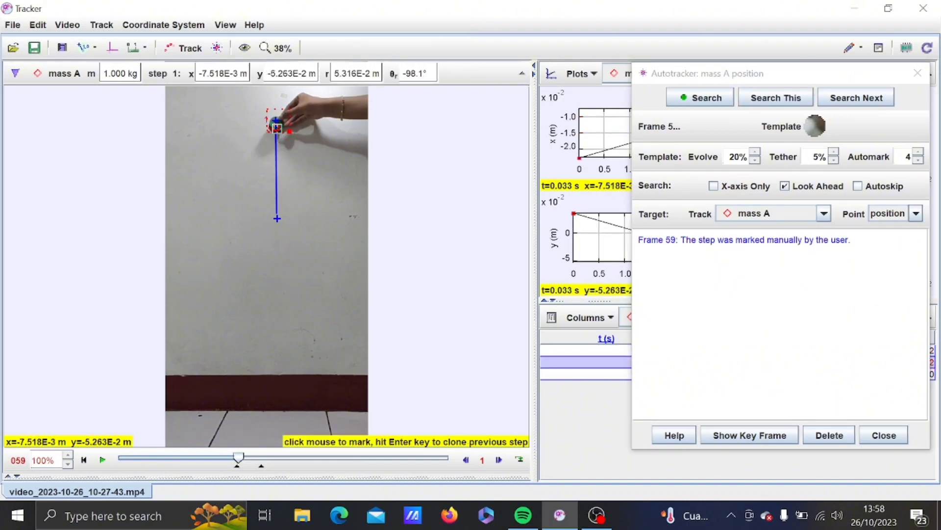
click(275, 132)
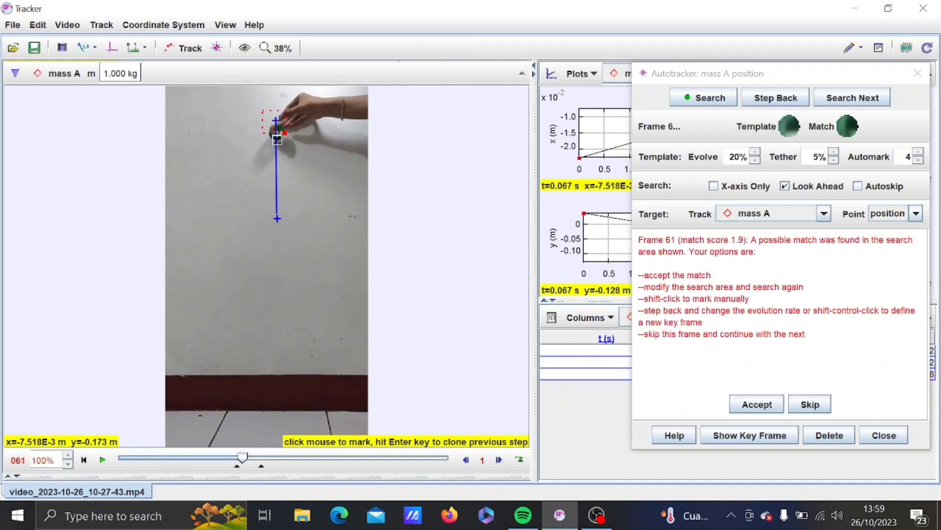
click(277, 139)
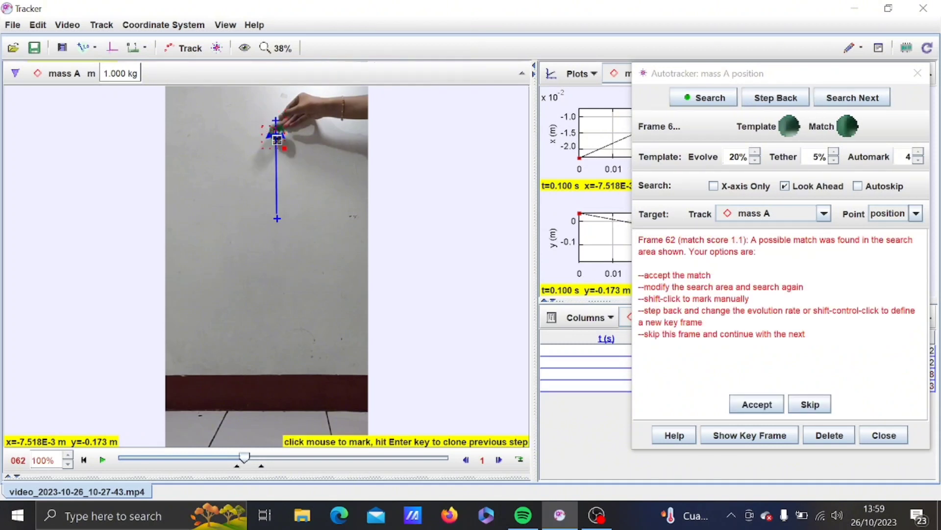
click(277, 140)
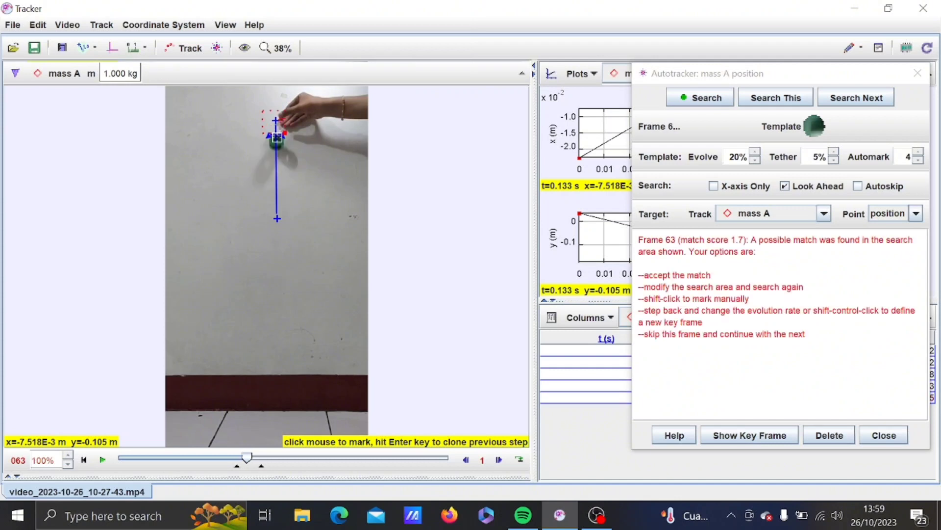
shift+click(276, 143)
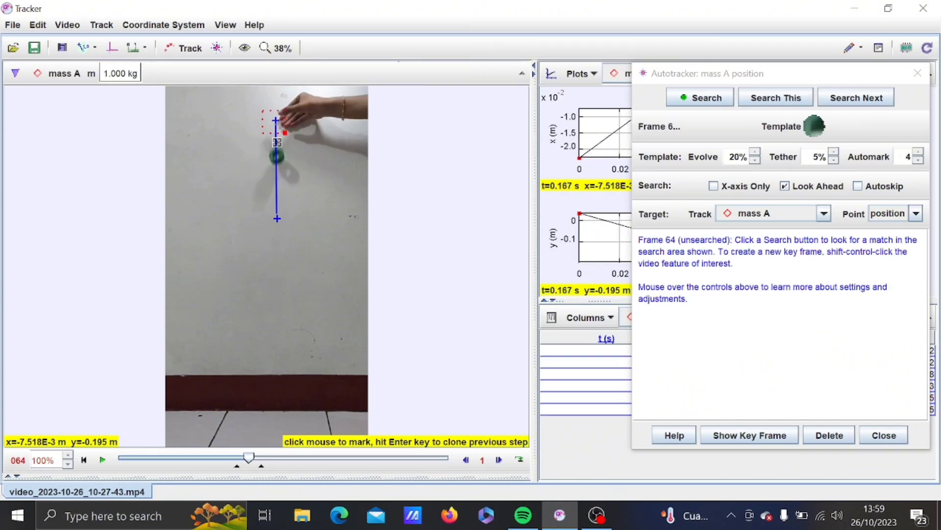
click(276, 154)
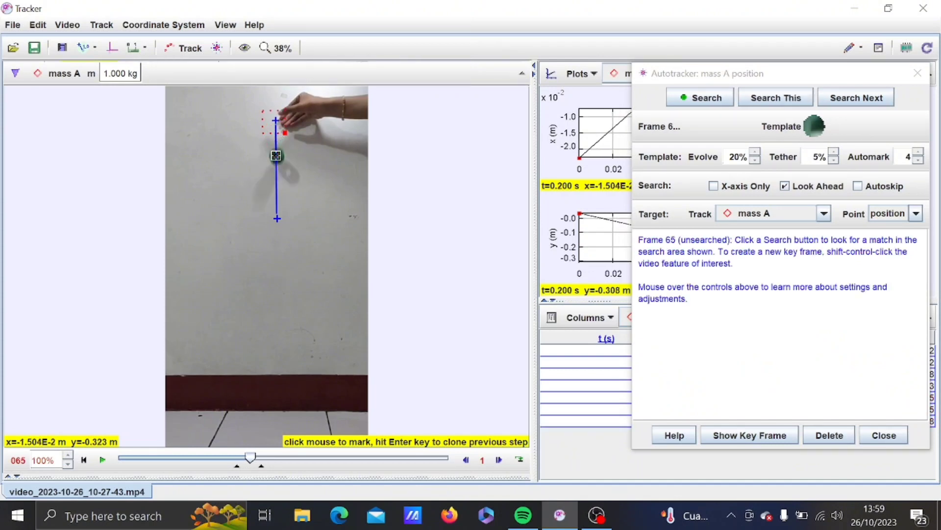
click(277, 158)
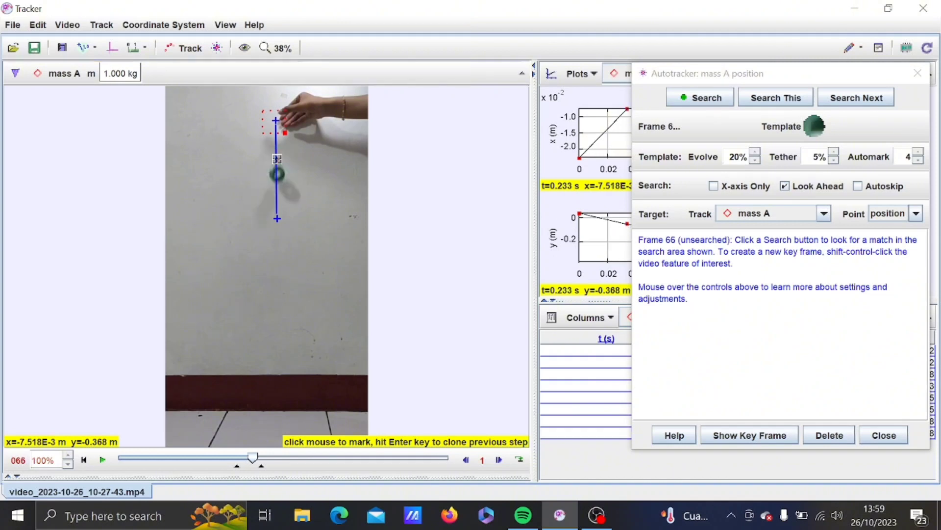
click(277, 180)
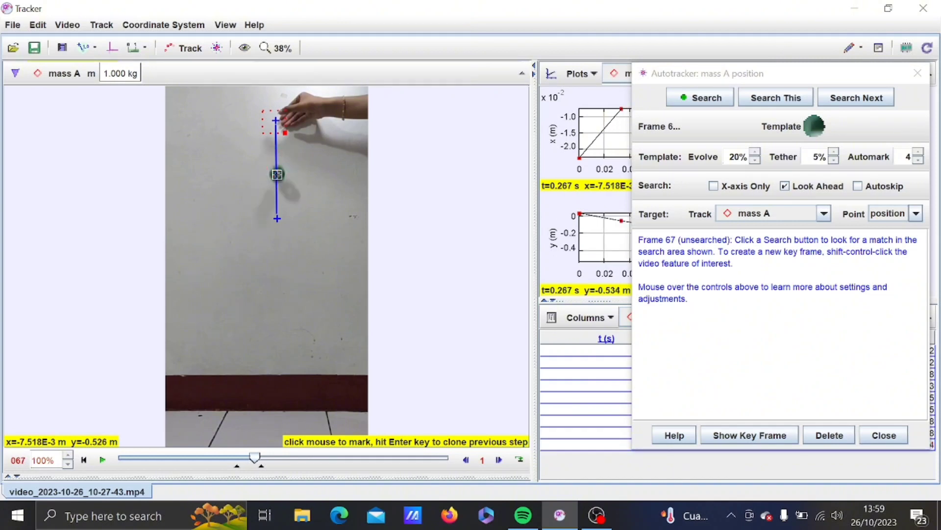
click(277, 180)
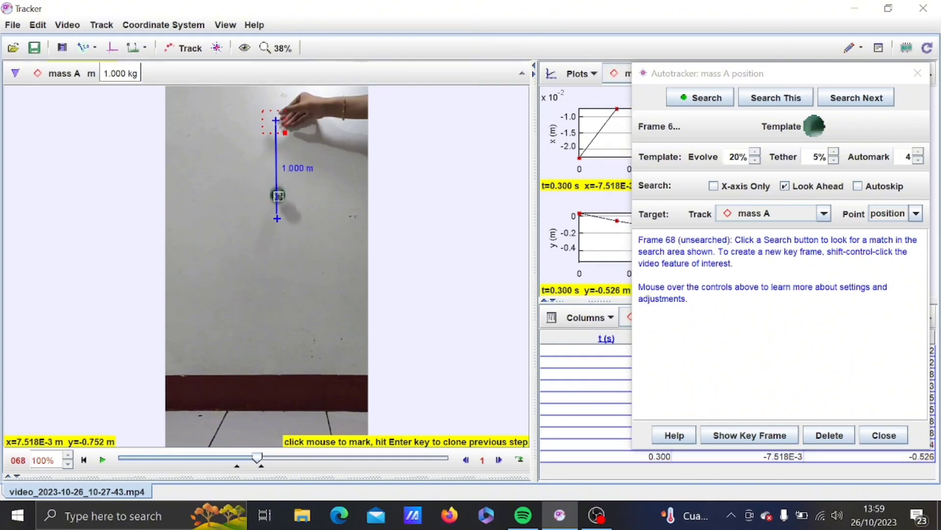
click(278, 195)
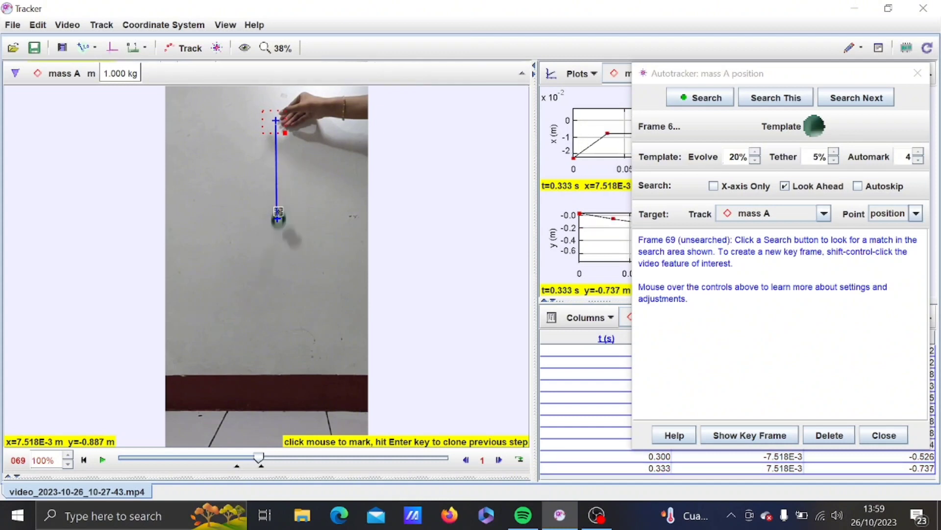
click(277, 220)
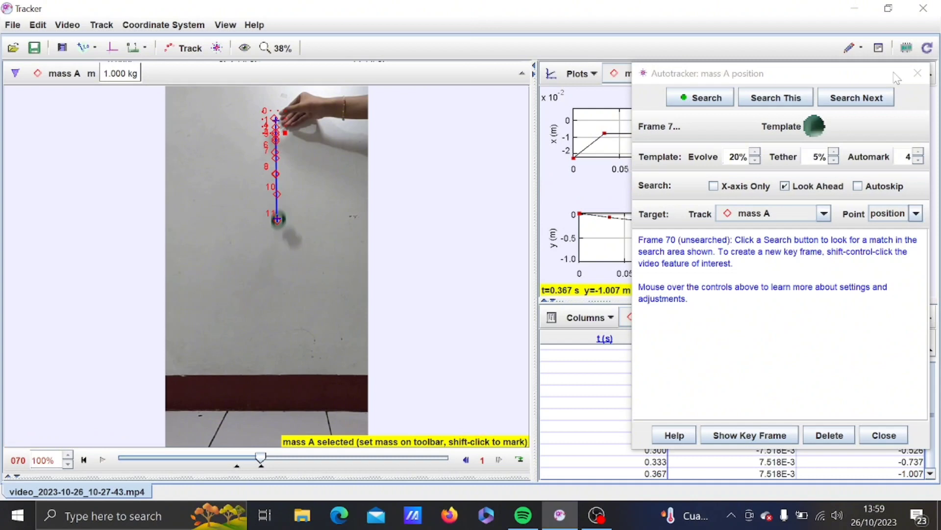
click(917, 73)
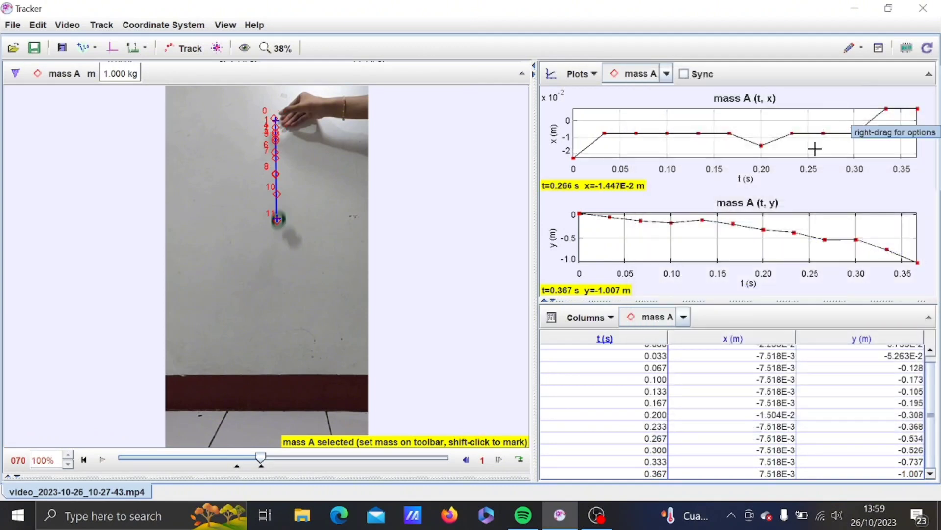